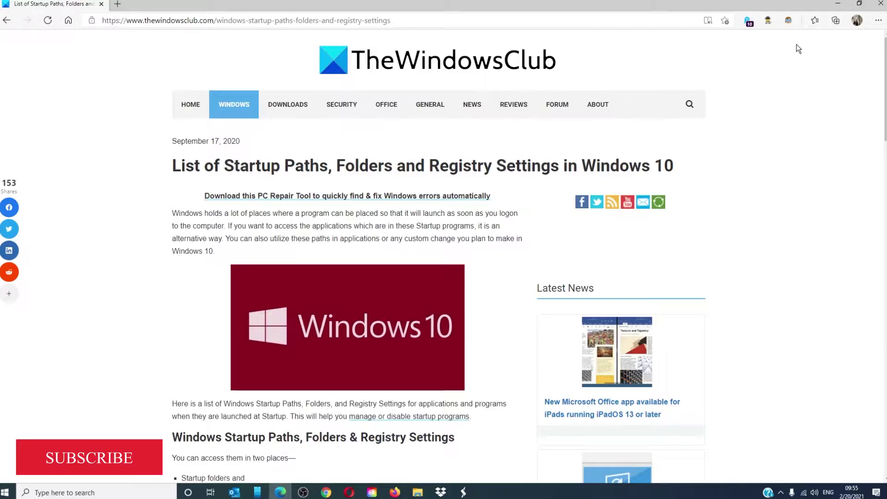
# Minimize the Edge window with the TheWindowsClub startup-paths article to reveal the desktop.
pyautogui.click(837, 4)
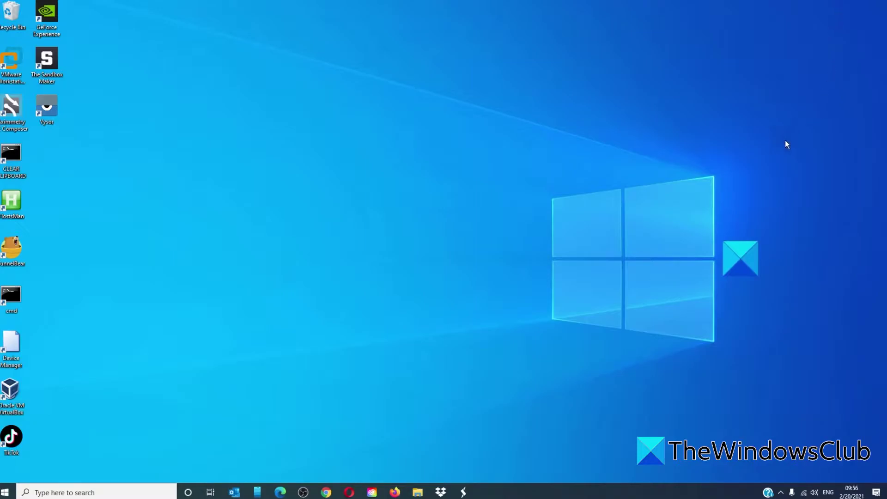
pyautogui.press('super+e')
pyautogui.click(400, 204)
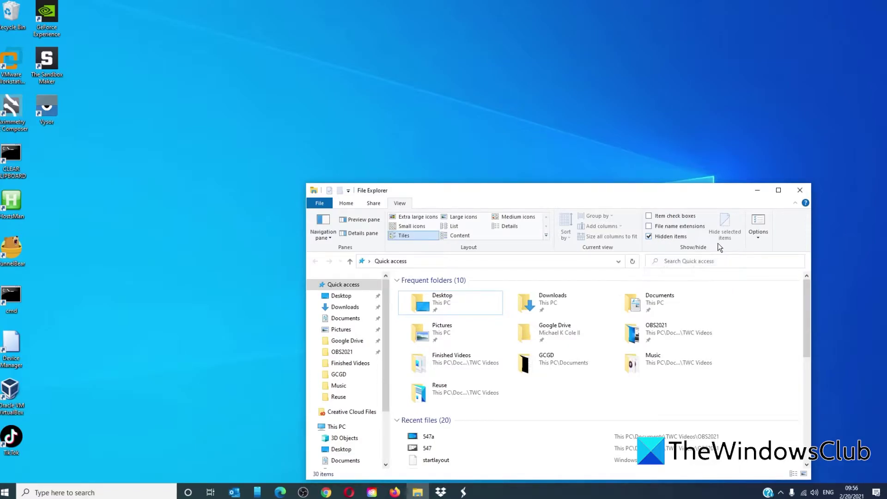
pyautogui.moveTo(542, 190); pyautogui.dragTo(534, 66)
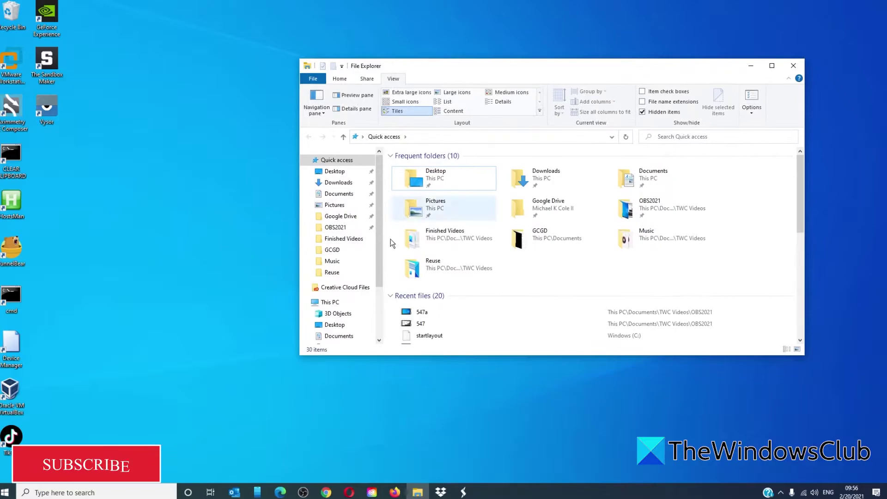
pyautogui.moveTo(381, 279); pyautogui.dragTo(382, 340)
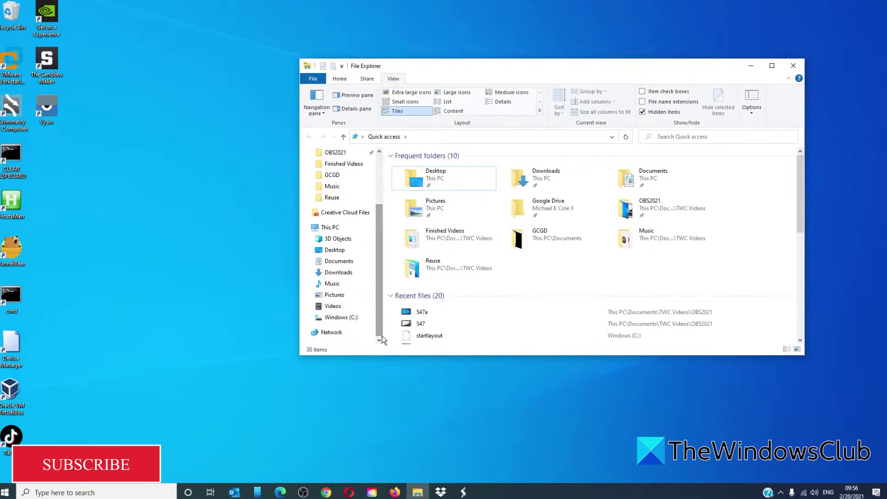
pyautogui.click(342, 318)
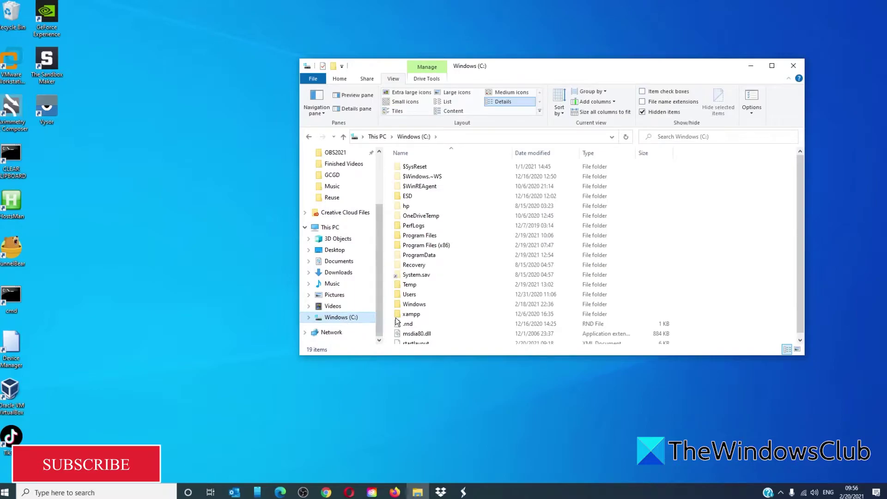
pyautogui.doubleClick(447, 291)
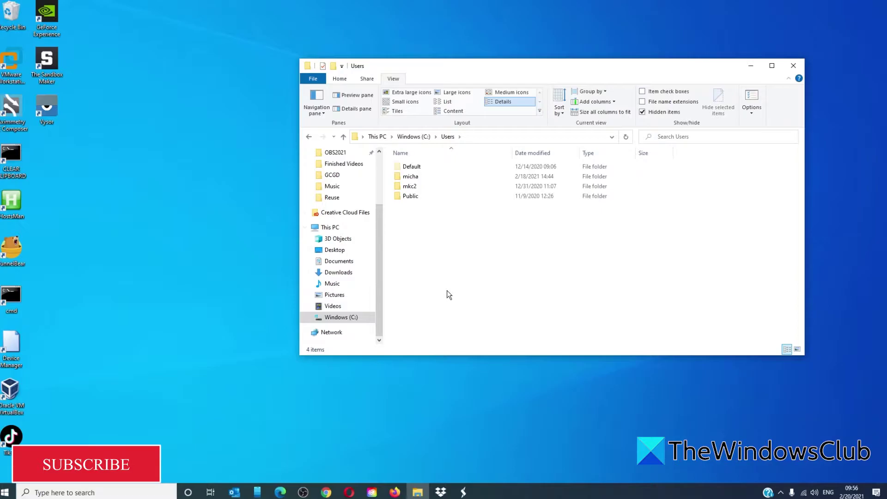
pyautogui.doubleClick(409, 186)
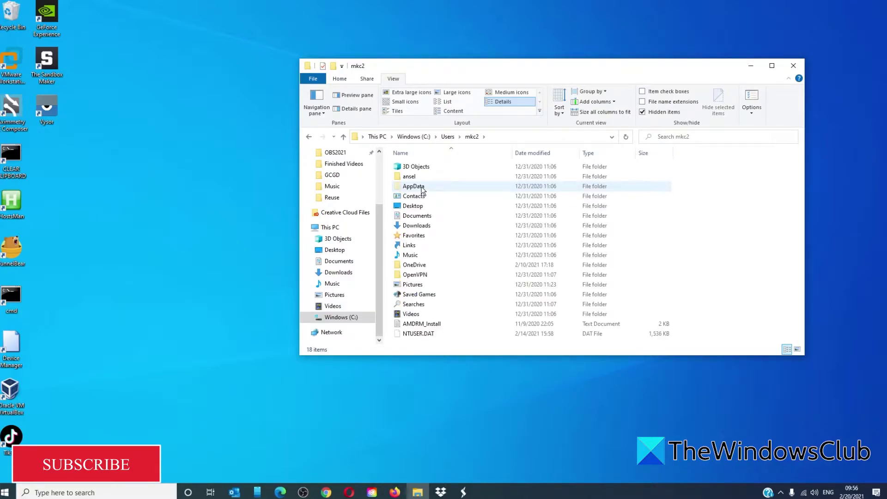
pyautogui.doubleClick(421, 188)
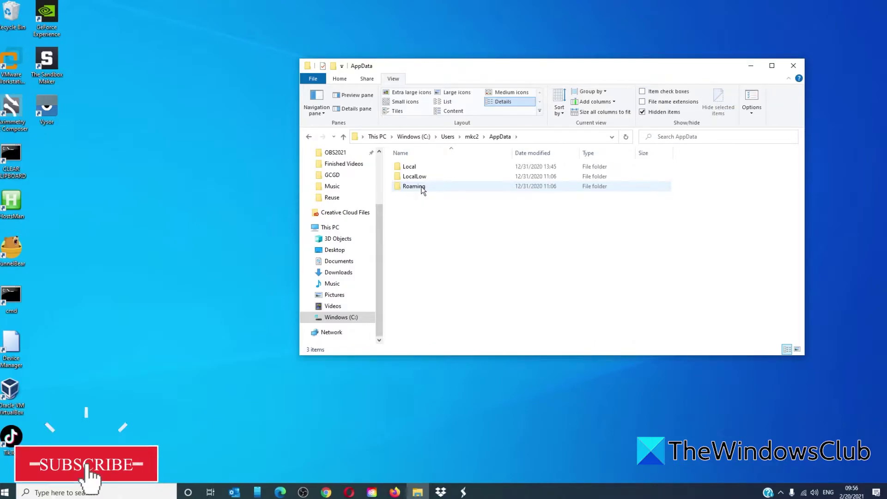
pyautogui.doubleClick(414, 186)
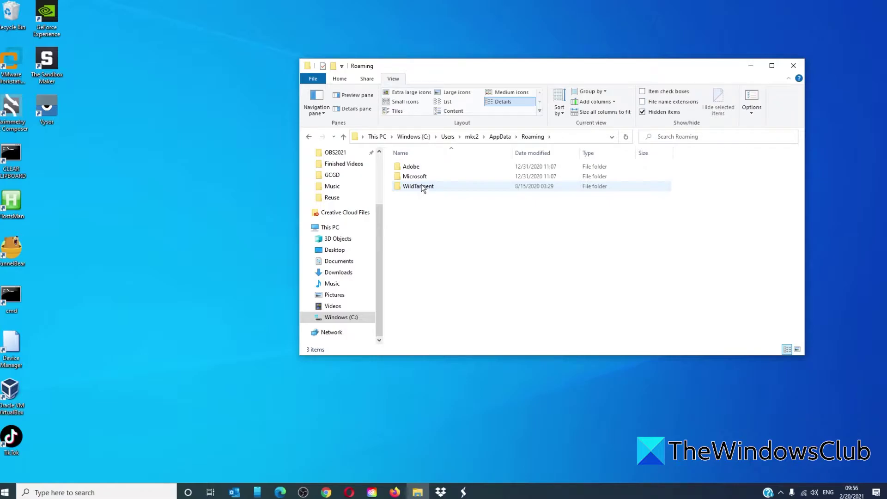
pyautogui.doubleClick(421, 178)
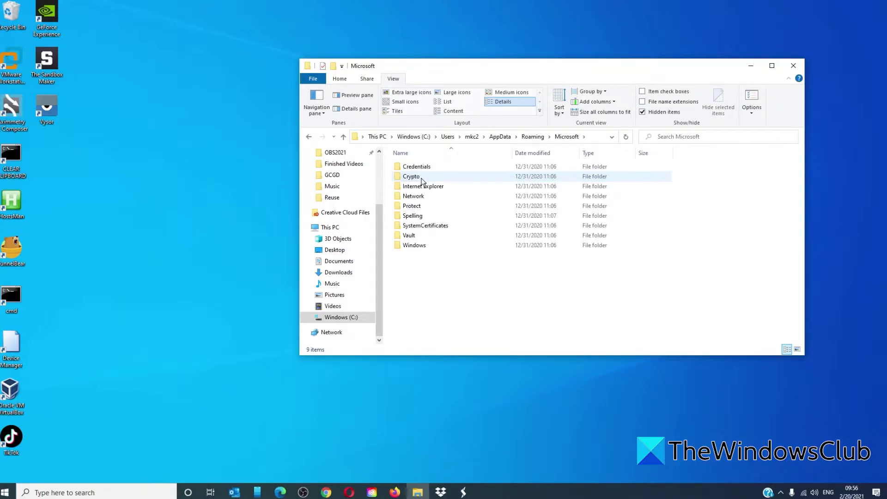
pyautogui.doubleClick(415, 245)
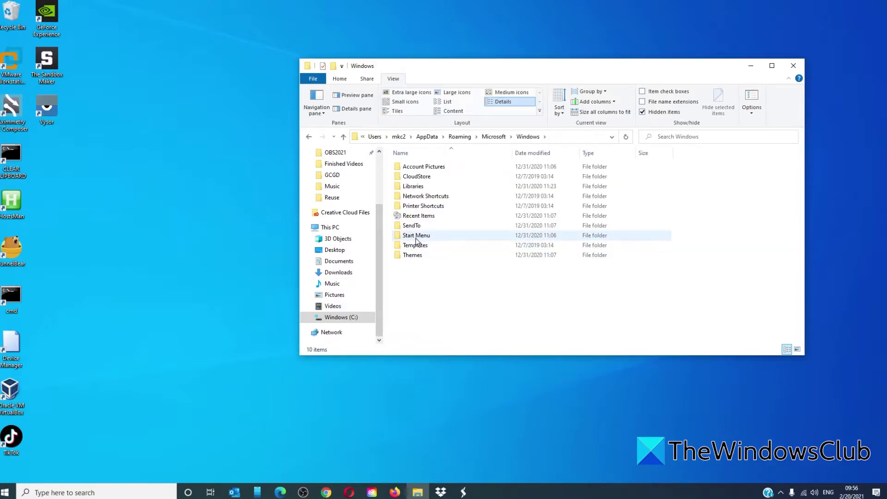
pyautogui.doubleClick(415, 238)
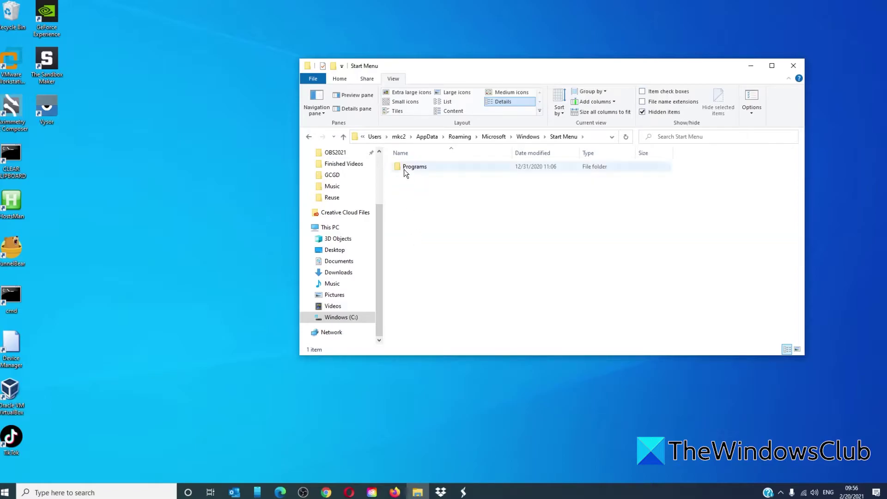
pyautogui.doubleClick(404, 167)
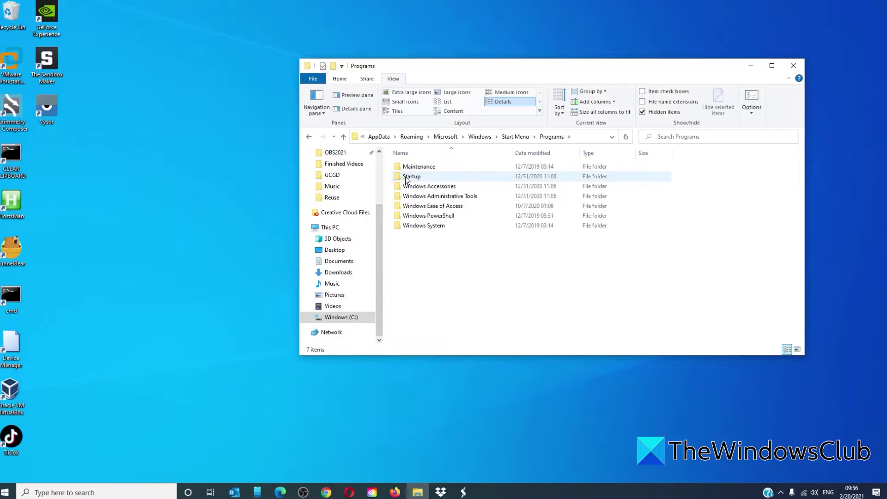
pyautogui.doubleClick(407, 177)
pyautogui.press('super+d')
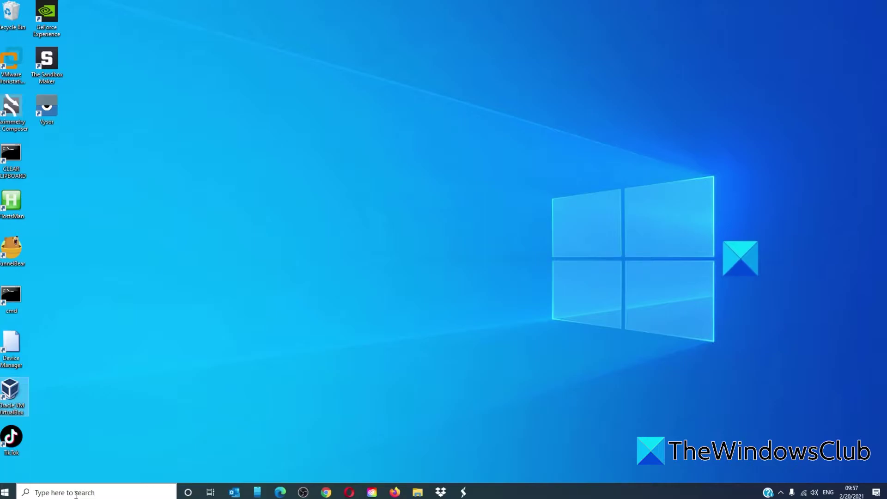
# Run shell:startup from the Run dialog to open the current user's empty Startup folder.
pyautogui.press('super+r')
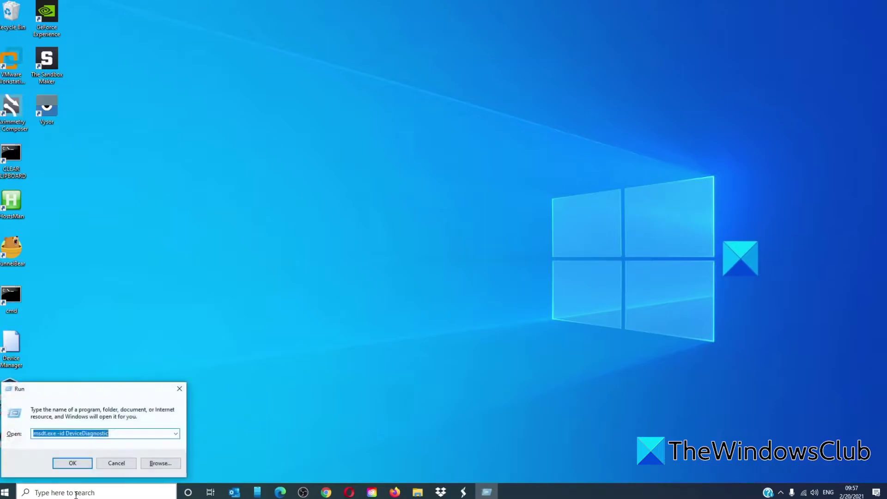
pyautogui.write('s')
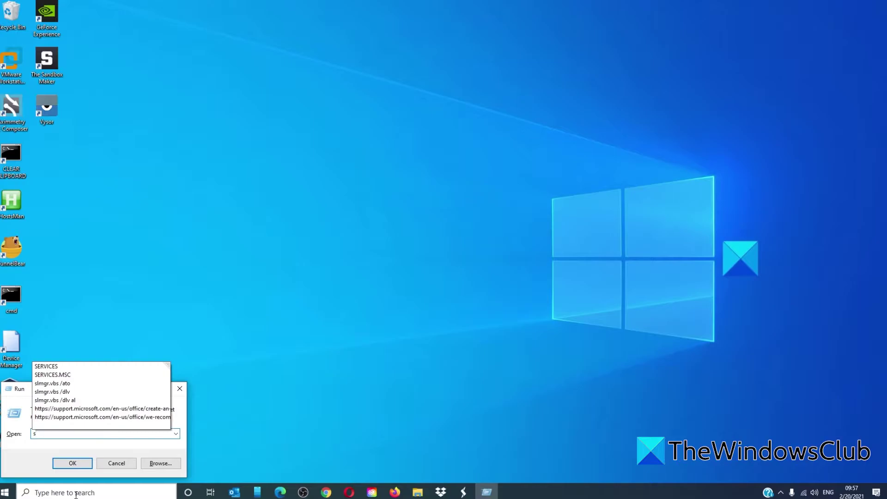
pyautogui.write('hell')
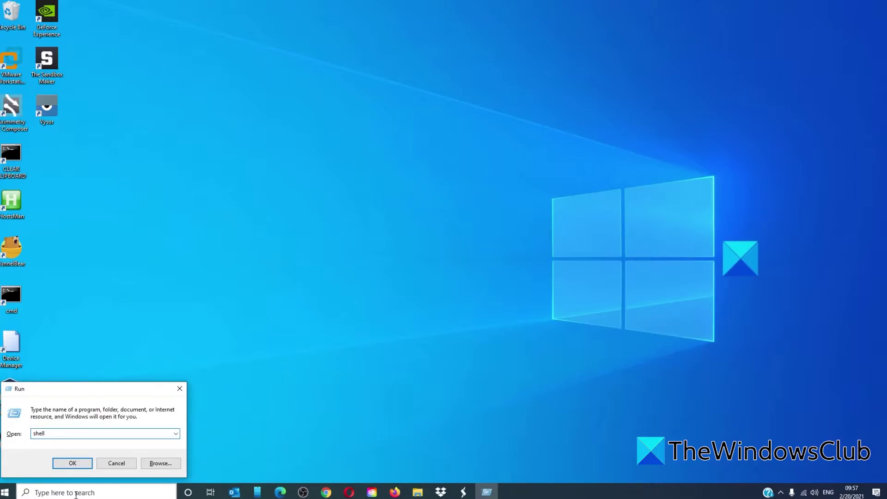
pyautogui.write(':startup')
pyautogui.click(76, 464)
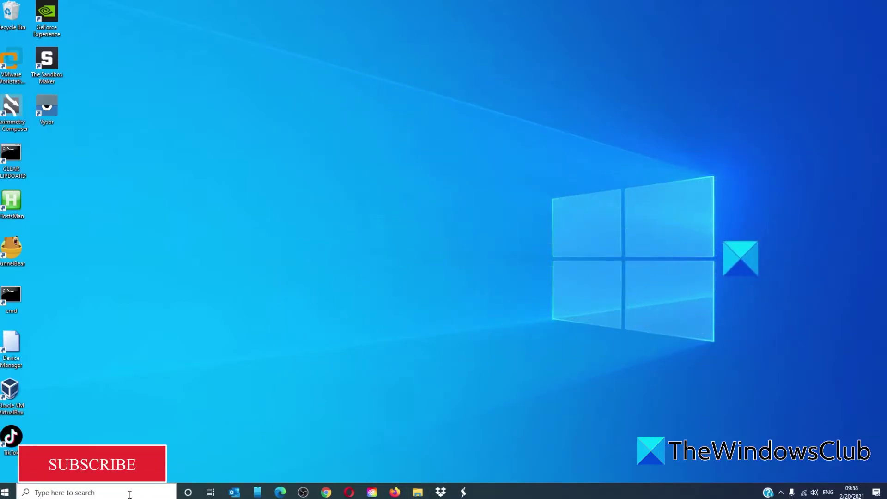
# Open Registry Editor and expand HKEY_LOCAL_MACHINE > SOFTWARE > Microsoft.
pyautogui.click(130, 493)
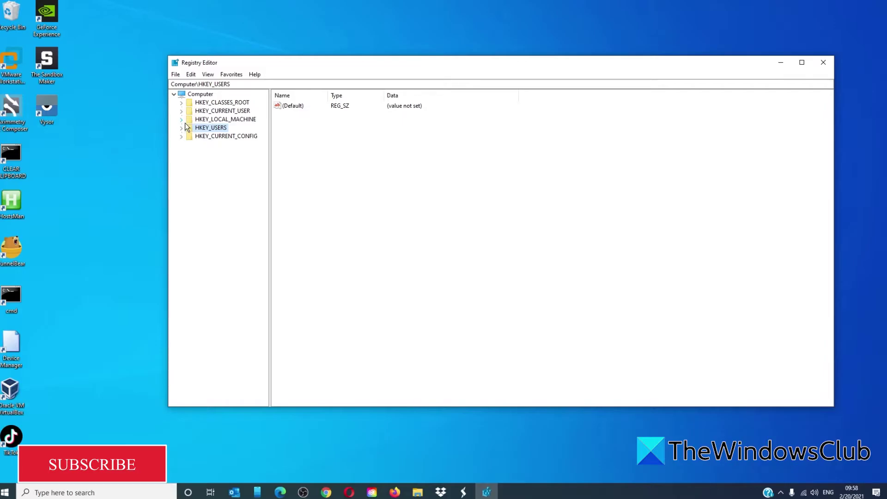
pyautogui.click(182, 120)
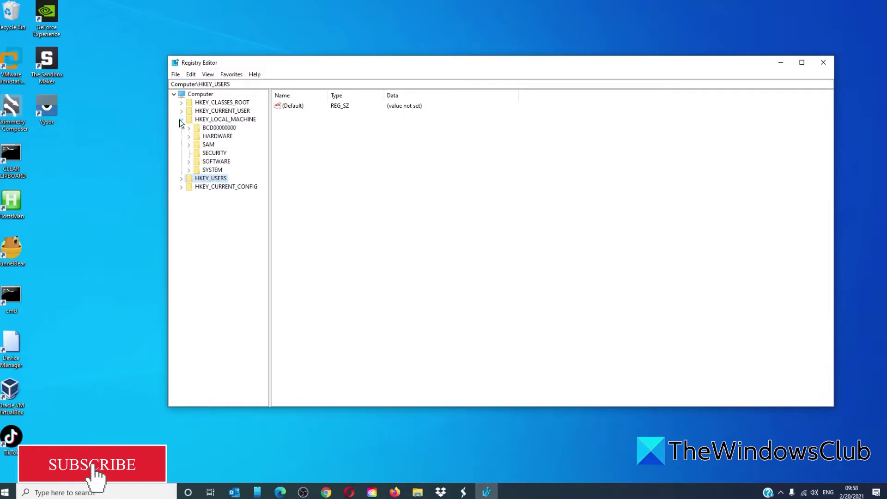
pyautogui.click(189, 162)
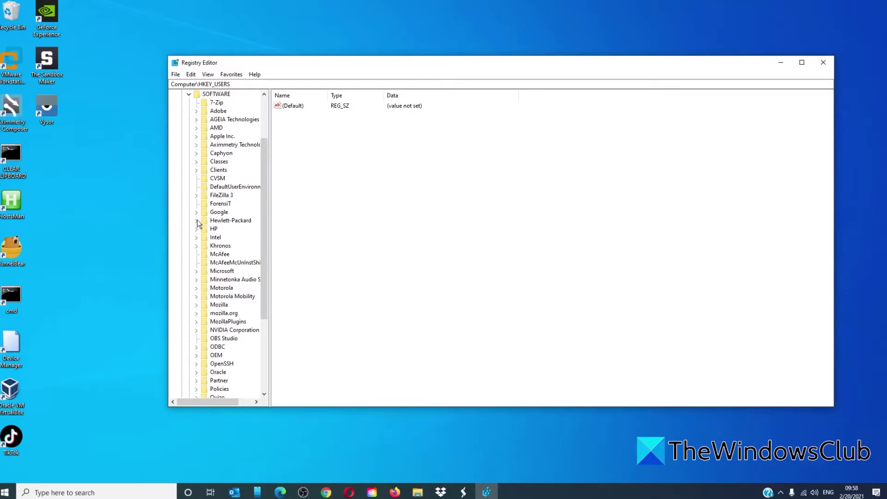
pyautogui.click(196, 271)
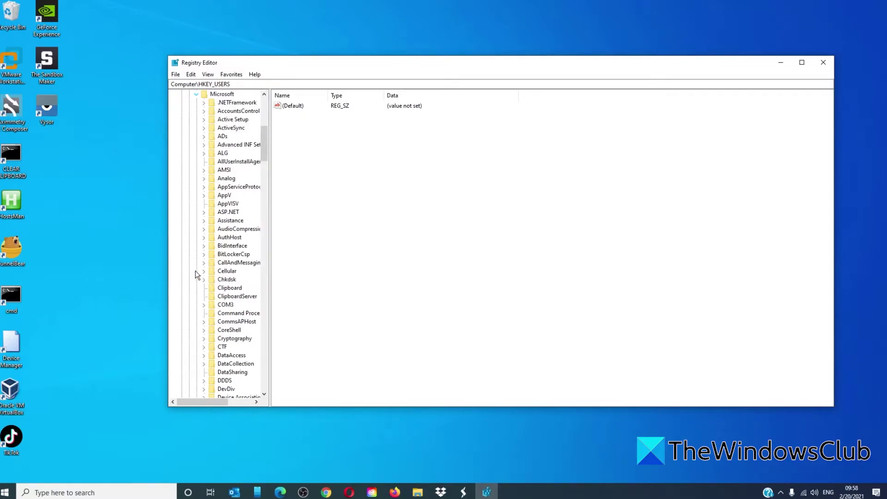
pyautogui.moveTo(261, 151); pyautogui.dragTo(271, 342)
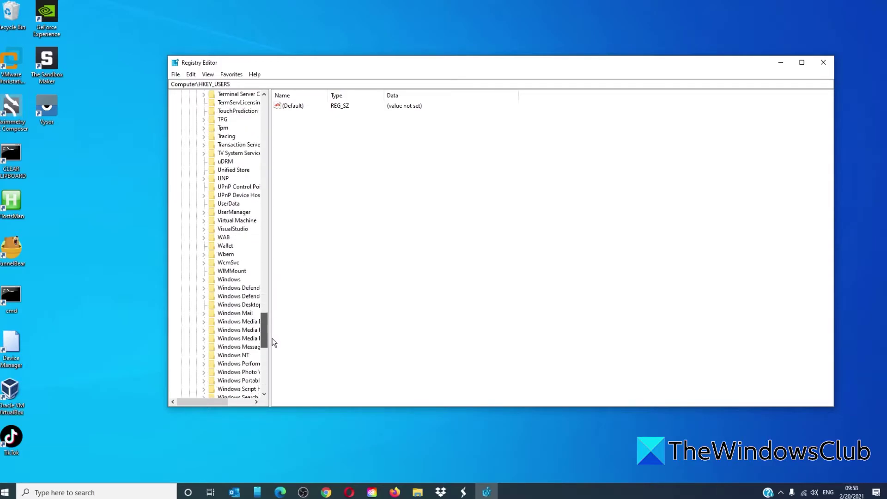
# Expand Windows > CurrentVersion and view the Run key's BtServer and SecurityHealth entries.
pyautogui.click(203, 280)
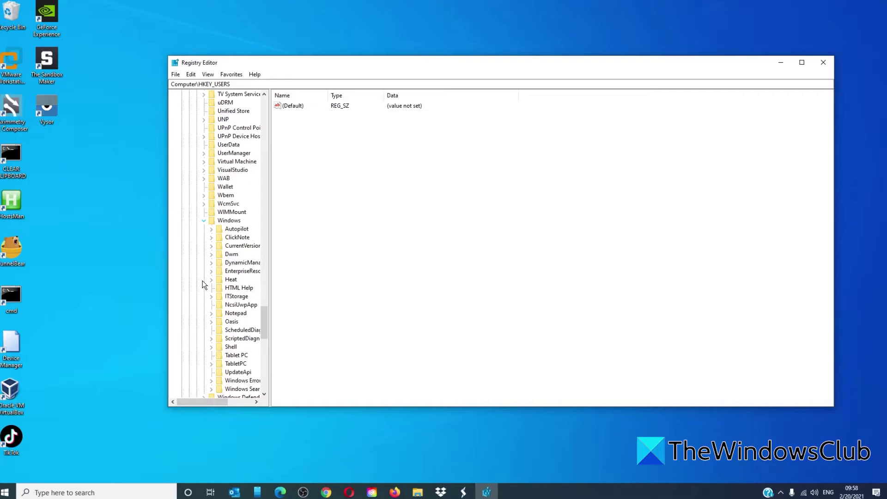
pyautogui.click(210, 247)
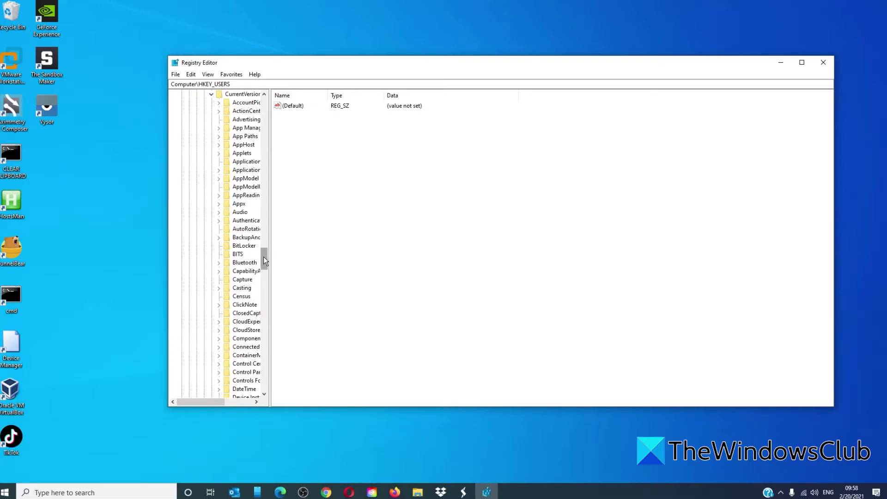
pyautogui.moveTo(263, 257); pyautogui.dragTo(260, 308)
pyautogui.click(237, 255)
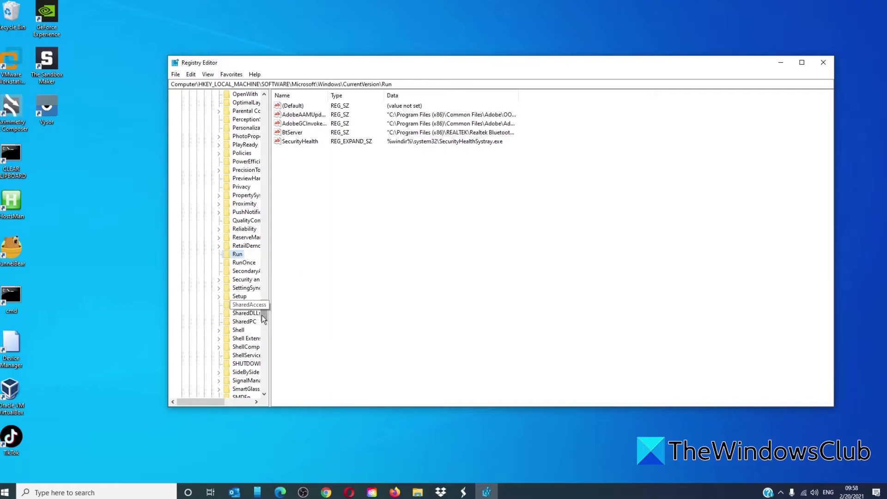
pyautogui.moveTo(259, 314); pyautogui.dragTo(263, 204)
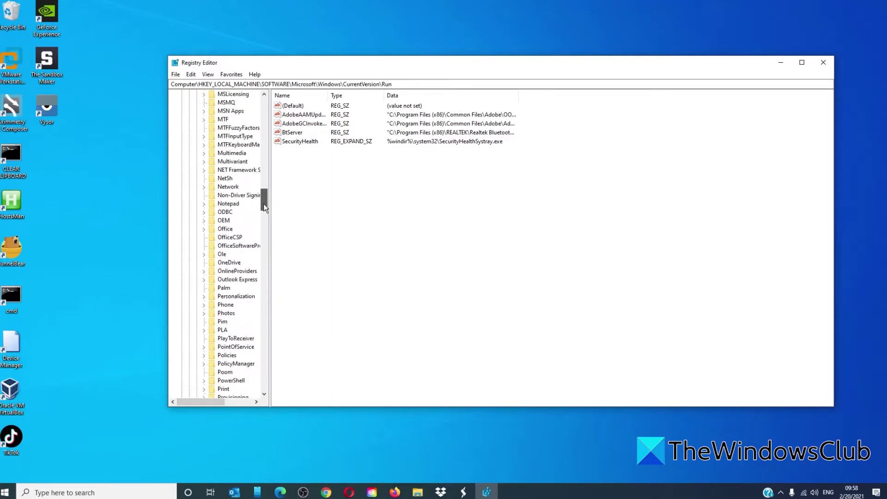
pyautogui.press('Left')
pyautogui.press('Left')
pyautogui.press('Left')
pyautogui.press('Left')
pyautogui.press('Left')
pyautogui.press('Left')
pyautogui.press('Left')
pyautogui.press('Left')
# Re-expand HKLM\SOFTWARE\Microsoft\Windows\CurrentVersion and select Run, listing Adobe entries, BtServer and SecurityHealth.
pyautogui.click(181, 120)
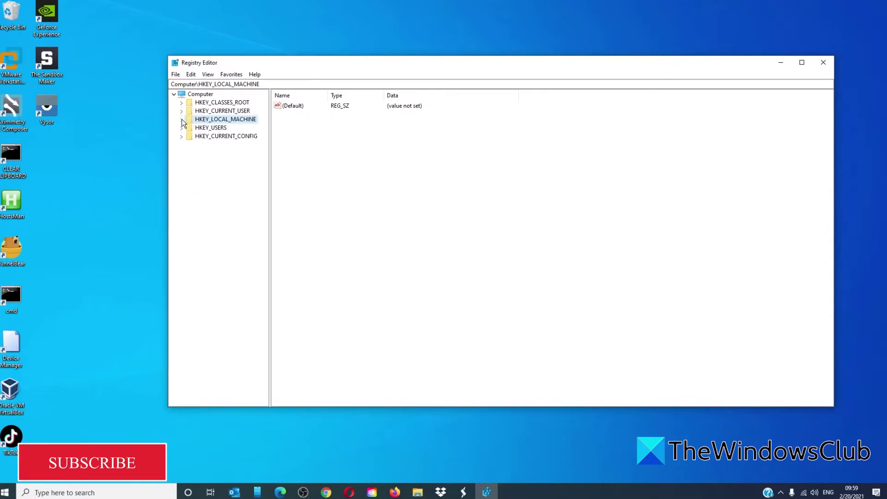
pyautogui.click(182, 119)
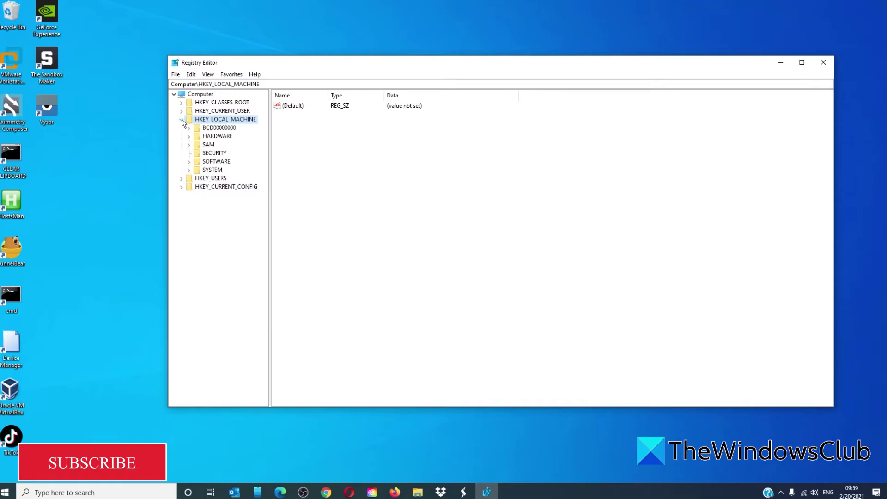
pyautogui.click(188, 162)
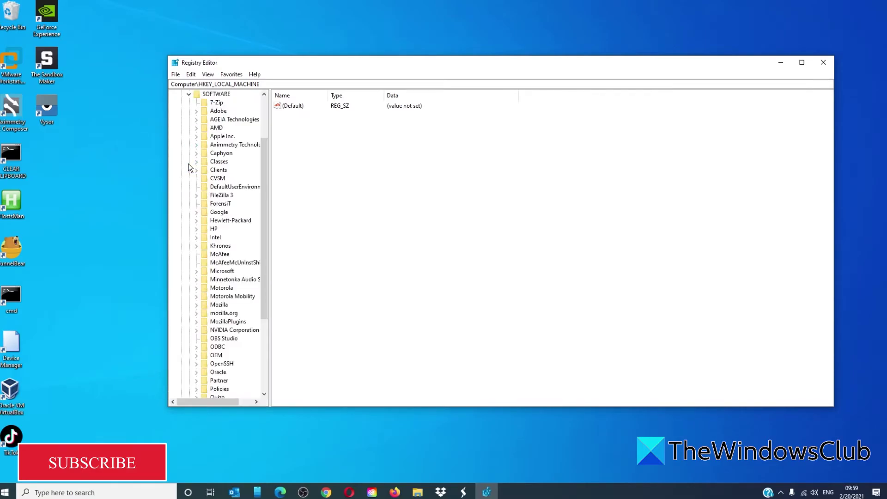
pyautogui.click(196, 272)
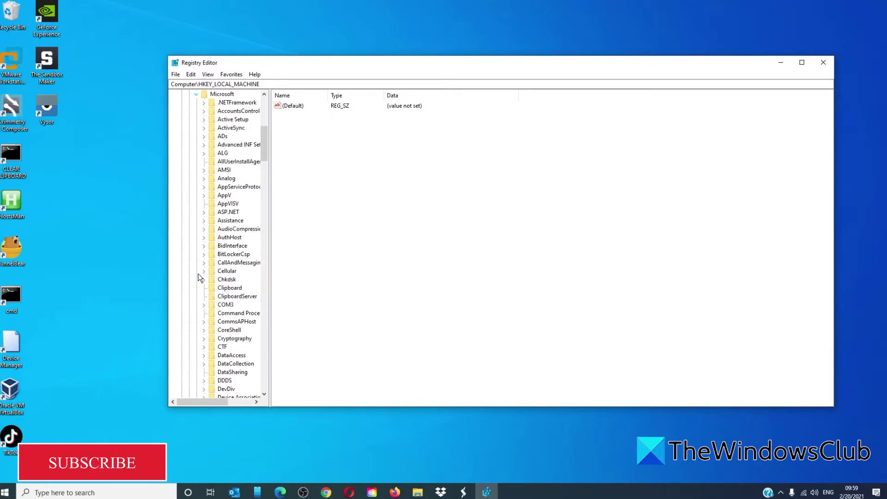
pyautogui.moveTo(265, 147); pyautogui.dragTo(259, 346)
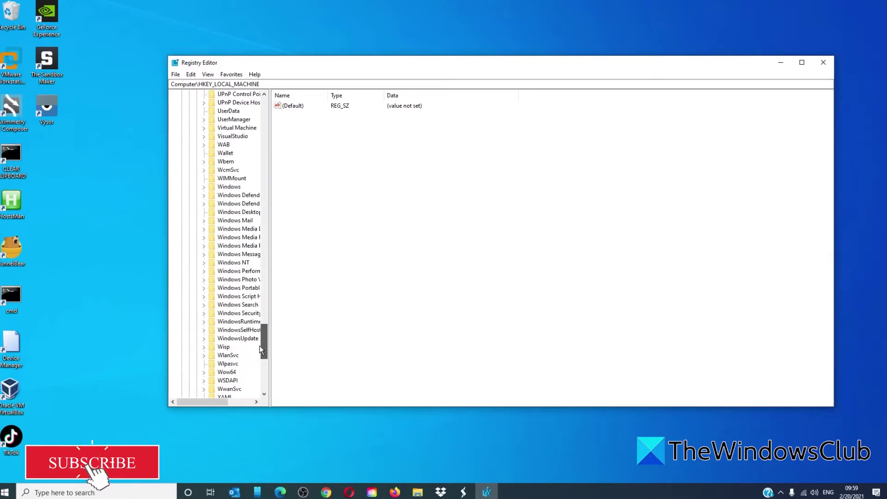
pyautogui.click(203, 187)
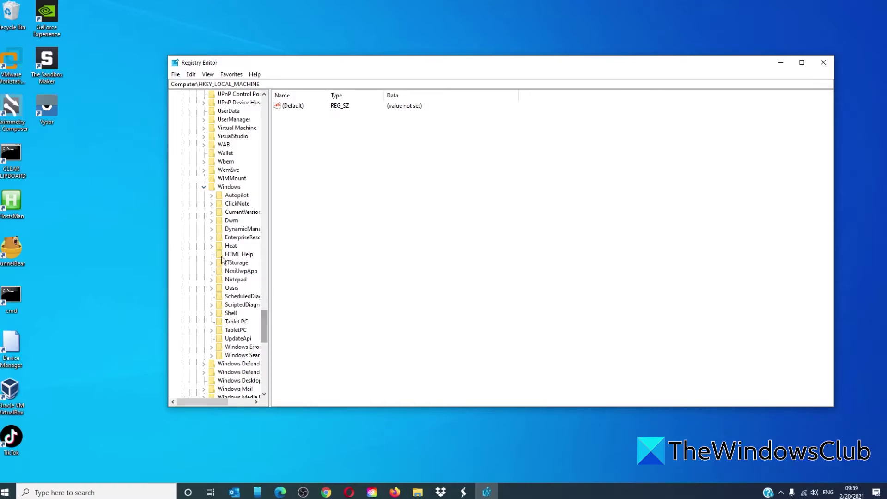
pyautogui.click(212, 213)
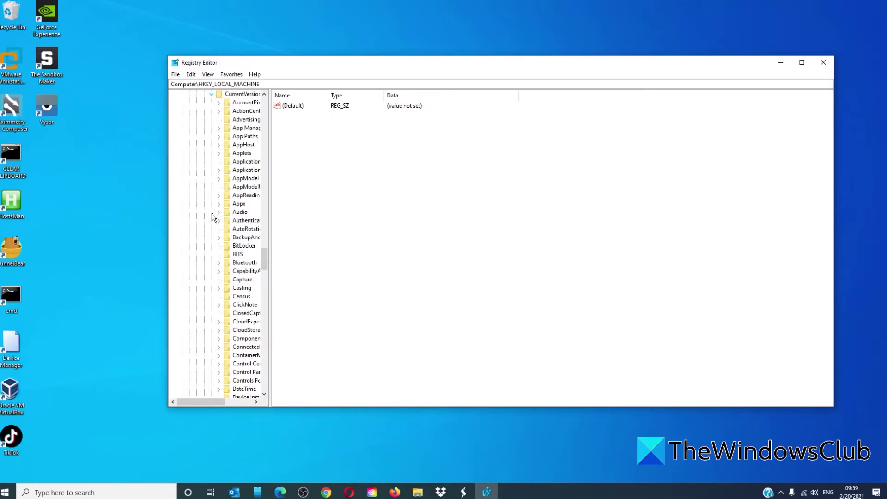
pyautogui.moveTo(263, 252); pyautogui.dragTo(264, 300)
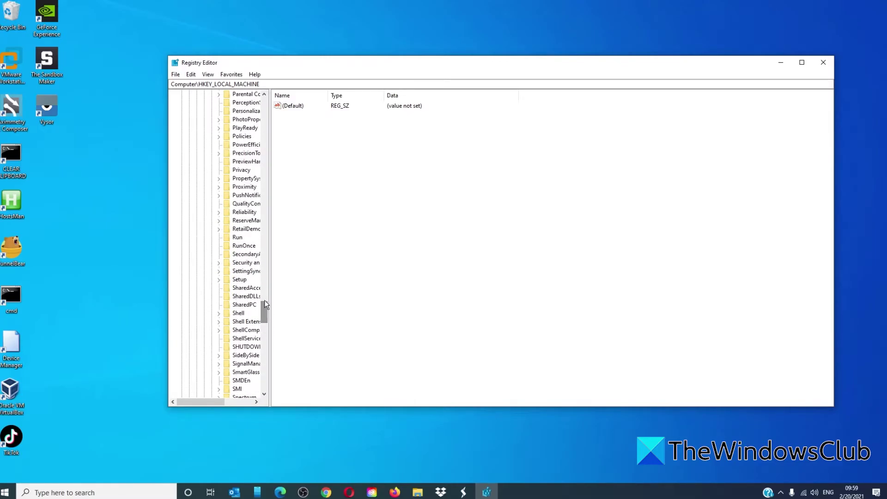
pyautogui.click(241, 247)
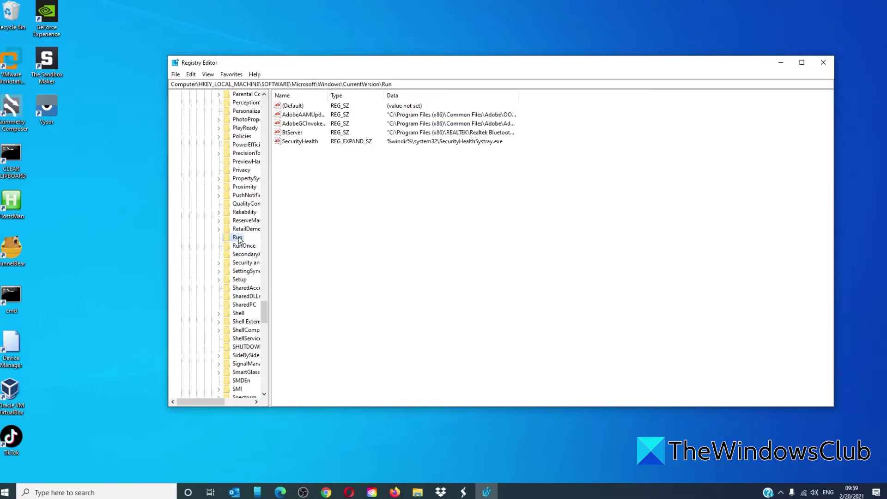
# After checking RunOnce, add new string values to the HKLM Run key, naming one tunnelbear.
pyautogui.click(240, 247)
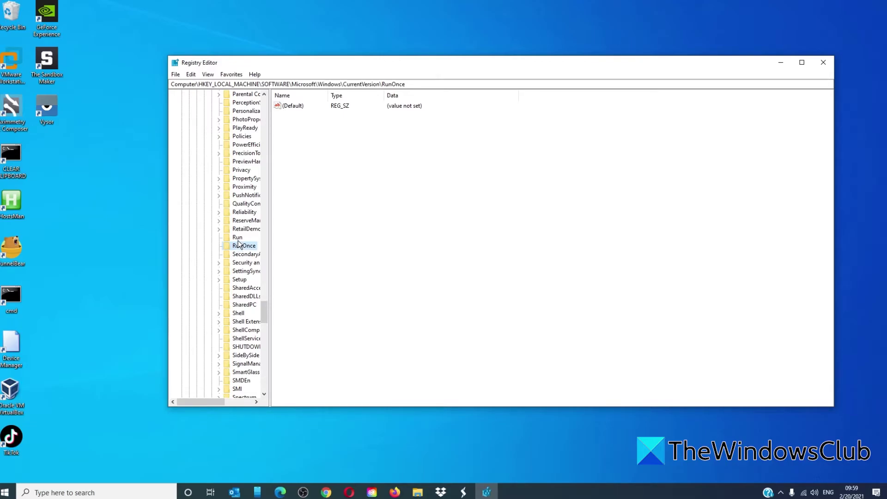
pyautogui.click(238, 239)
pyautogui.rightClick(291, 187)
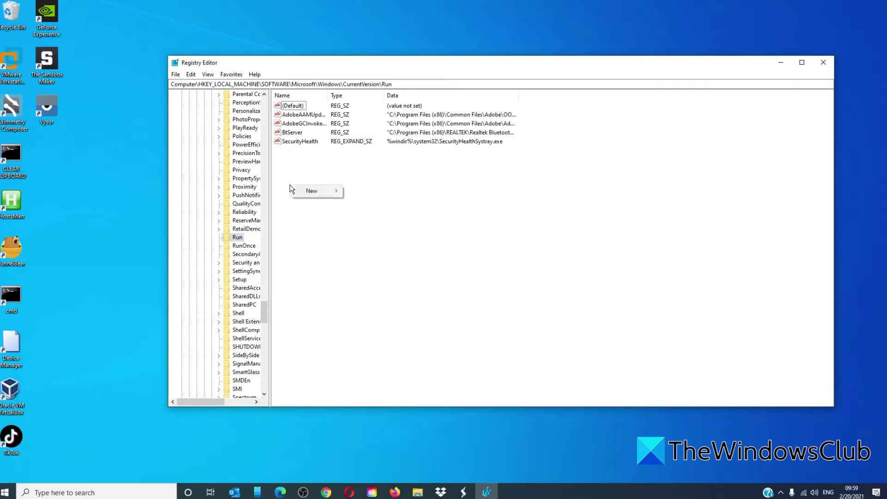
pyautogui.moveTo(297, 190)
pyautogui.click(352, 205)
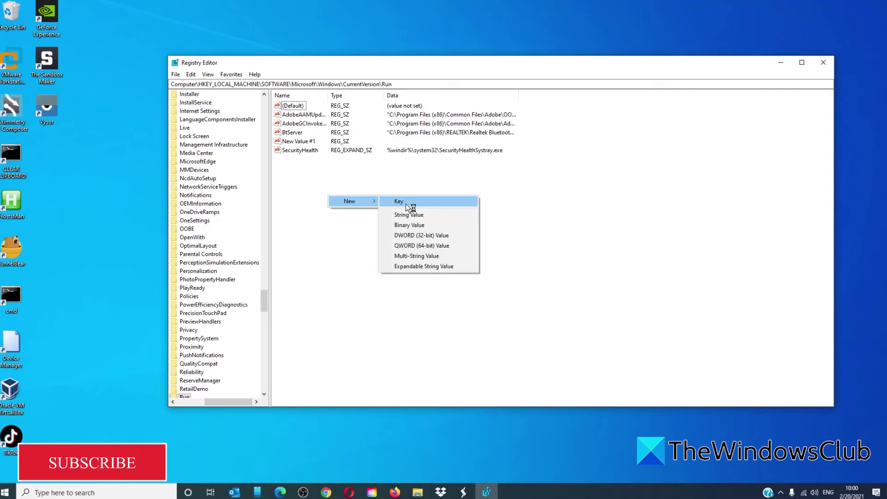
pyautogui.click(406, 214)
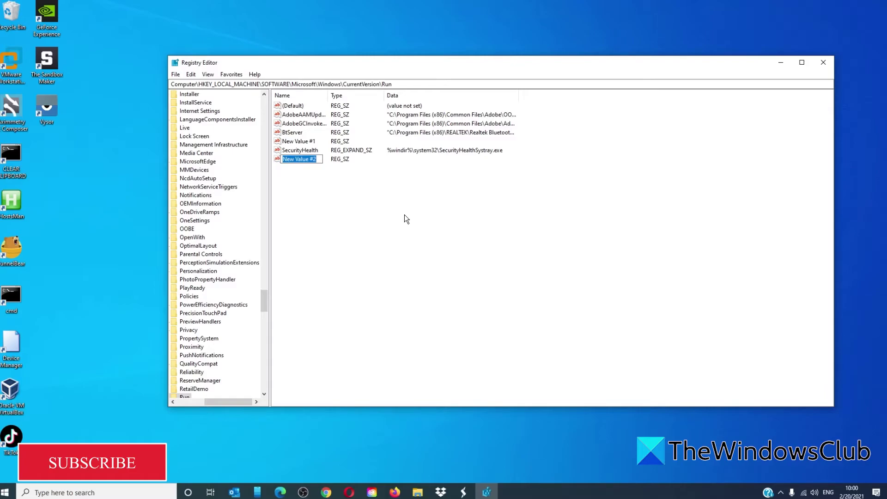
pyautogui.write('tunnelbear')
# Open the tunnelbear value for editing and copy the TunnelBear shortcut's target path.
pyautogui.click(403, 214)
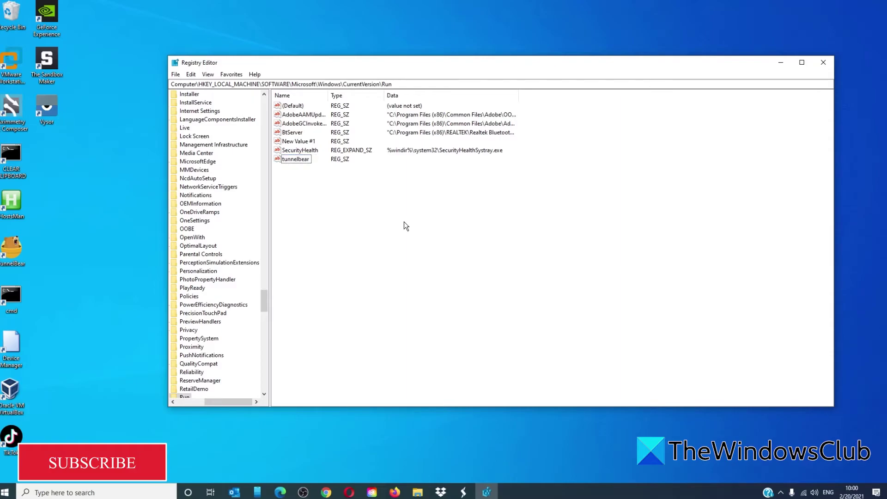
pyautogui.rightClick(304, 162)
pyautogui.click(311, 168)
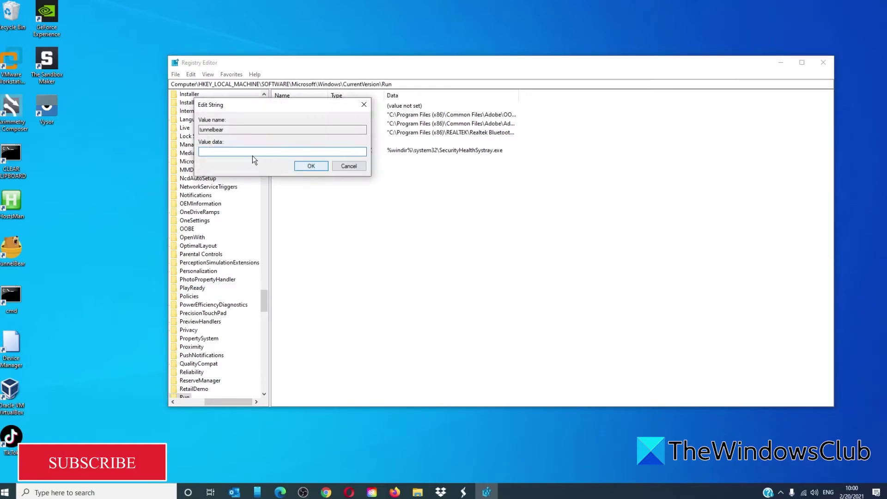
pyautogui.rightClick(11, 249)
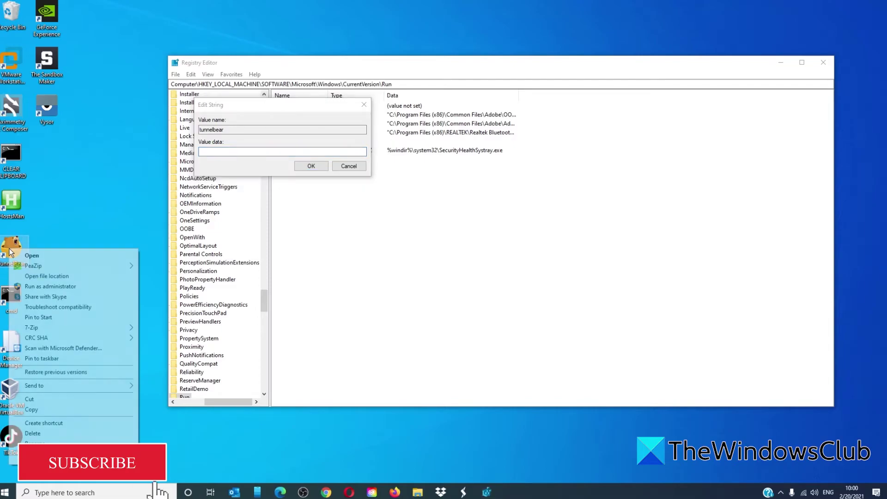
pyautogui.click(57, 455)
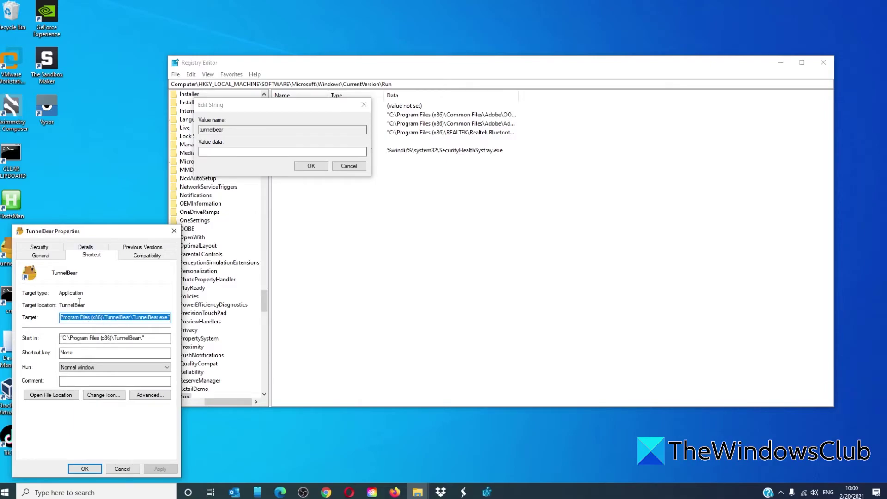
pyautogui.rightClick(96, 317)
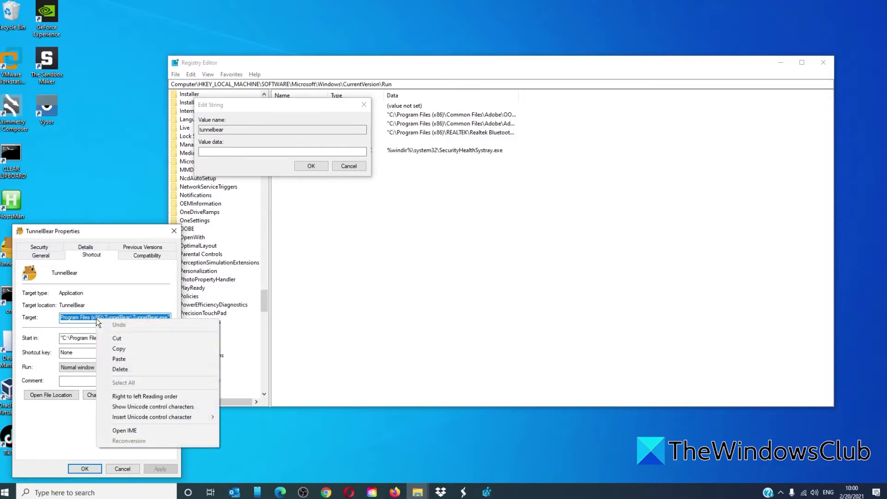
pyautogui.click(113, 351)
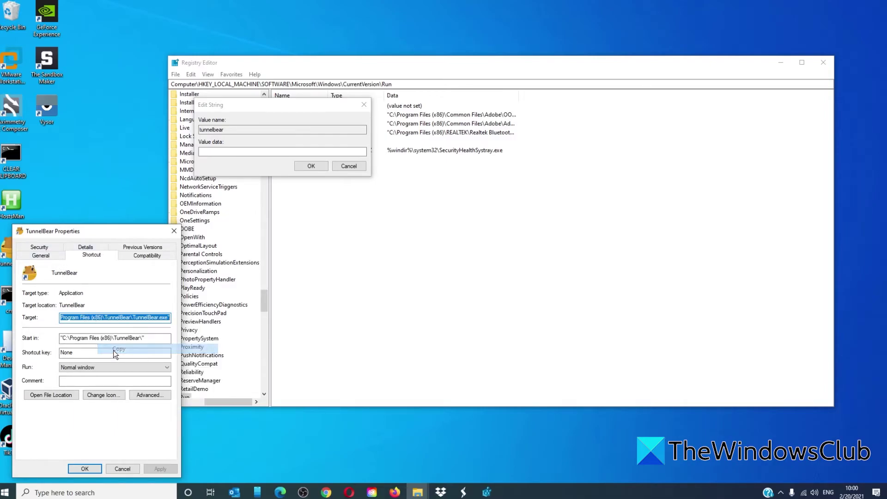
# Paste C:\Program Files (x86)\TunnelBear\TunnelBear.exe as tunnelbear's value data and save it.
pyautogui.click(253, 151)
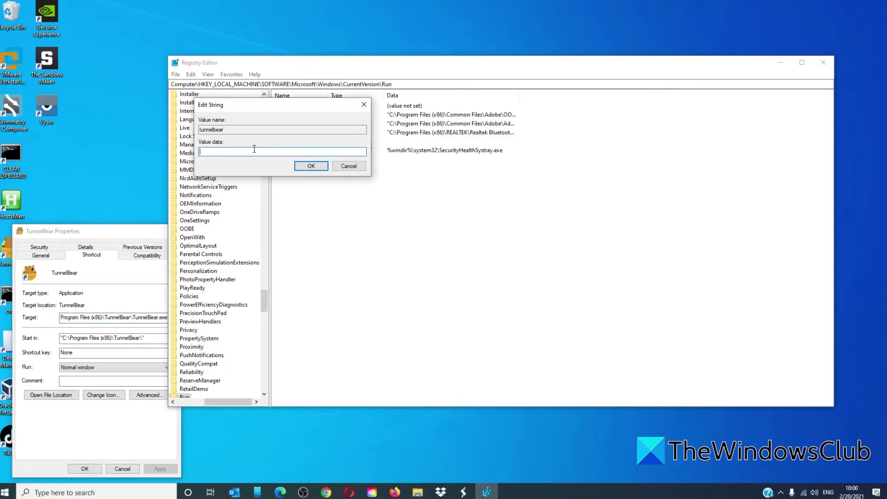
pyautogui.rightClick(253, 151)
pyautogui.click(269, 185)
pyautogui.click(311, 166)
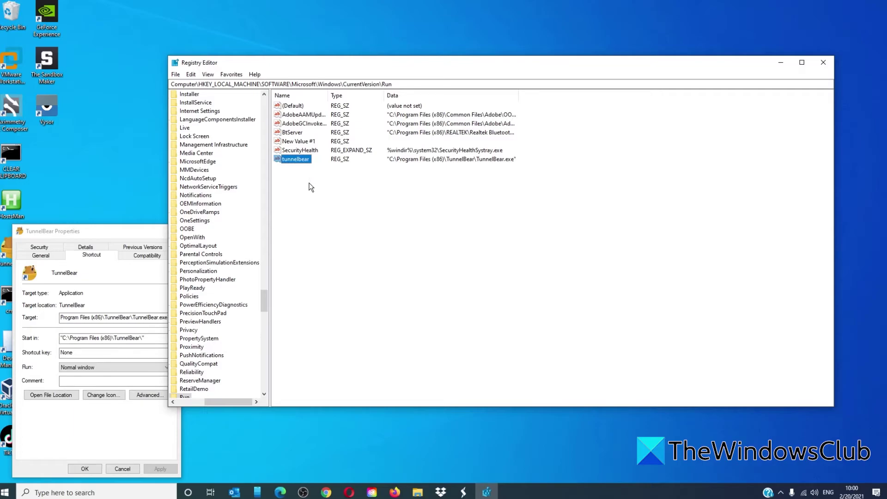
pyautogui.rightClick(305, 162)
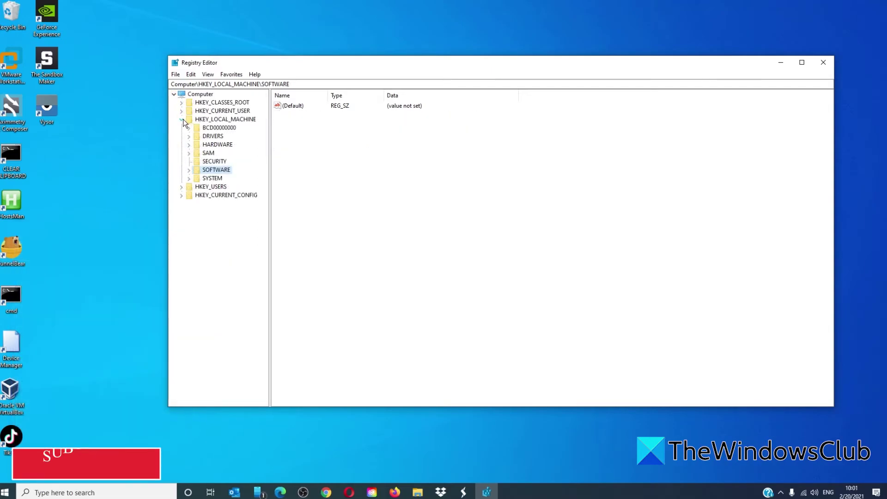
pyautogui.click(182, 119)
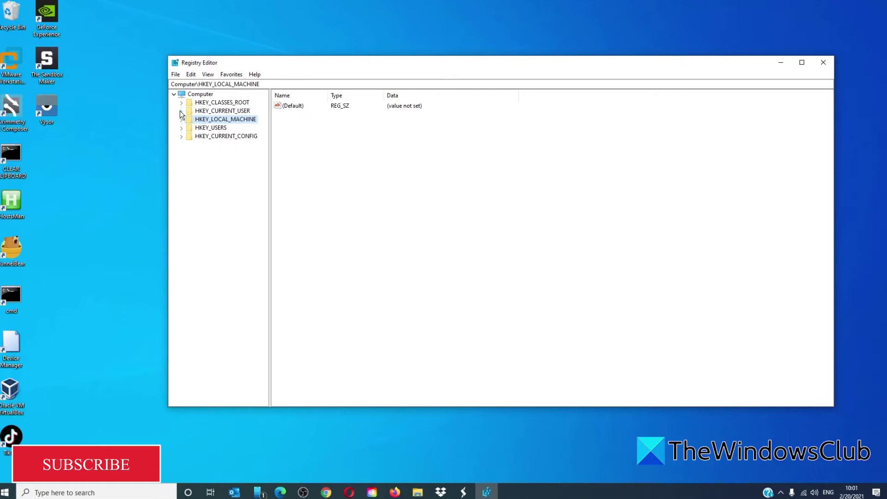
# Expand HKCU\SOFTWARE\Microsoft\Windows\CurrentVersion and open Run, showing GoogleDriveSync, HPSEU and Opera entries.
pyautogui.click(180, 111)
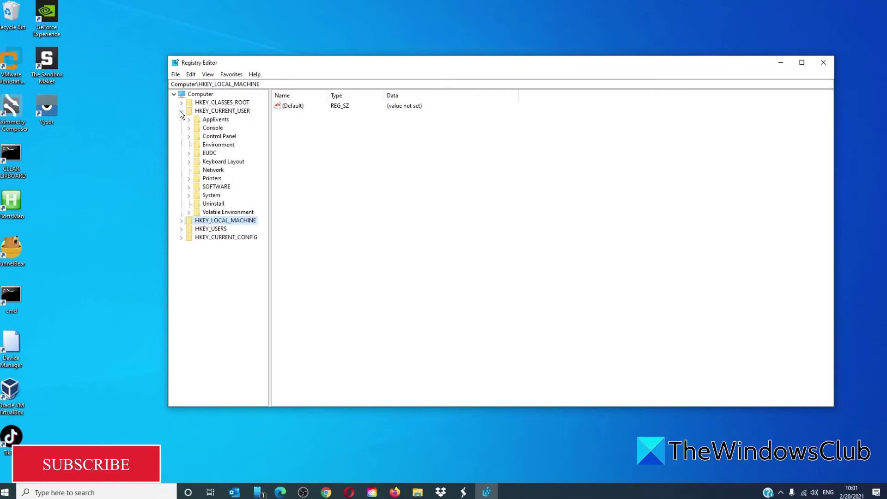
pyautogui.click(189, 187)
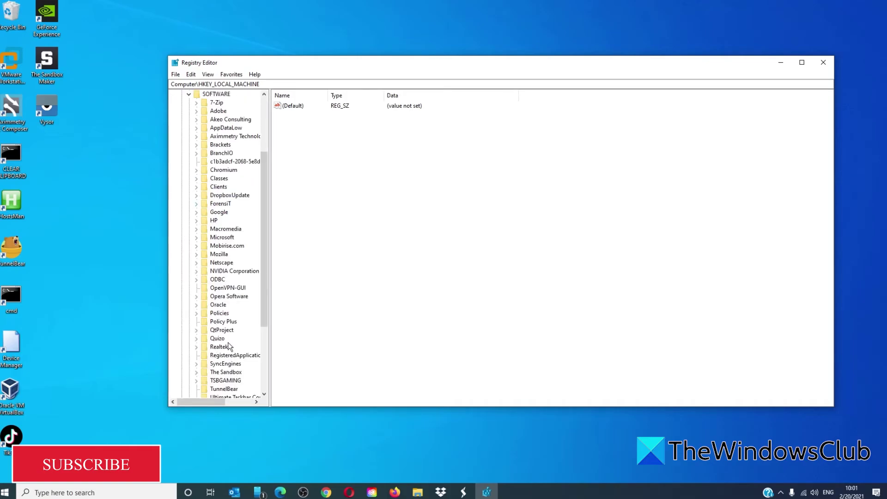
pyautogui.click(196, 238)
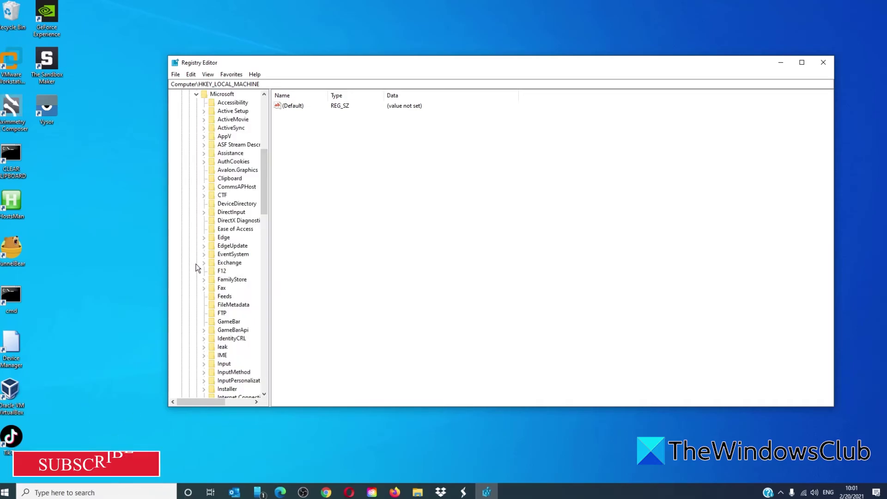
pyautogui.moveTo(265, 204); pyautogui.dragTo(275, 339)
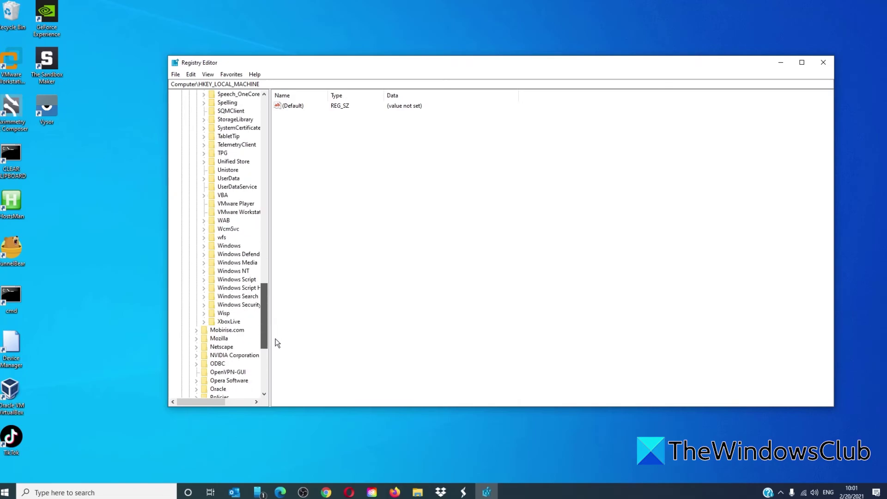
pyautogui.click(204, 246)
pyautogui.click(210, 262)
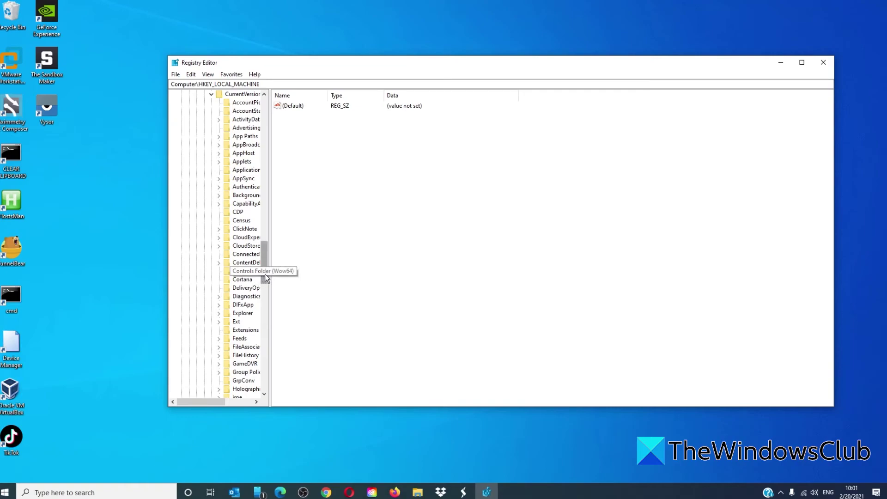
pyautogui.moveTo(264, 274); pyautogui.dragTo(264, 317)
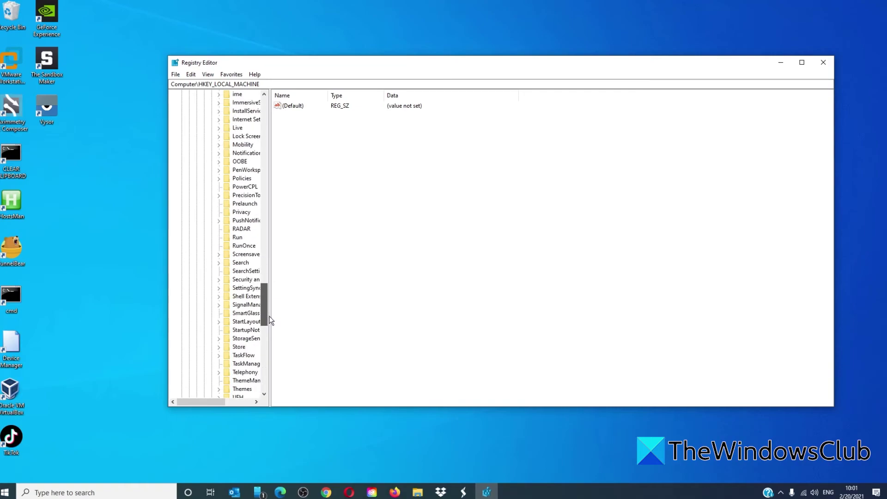
pyautogui.click(237, 238)
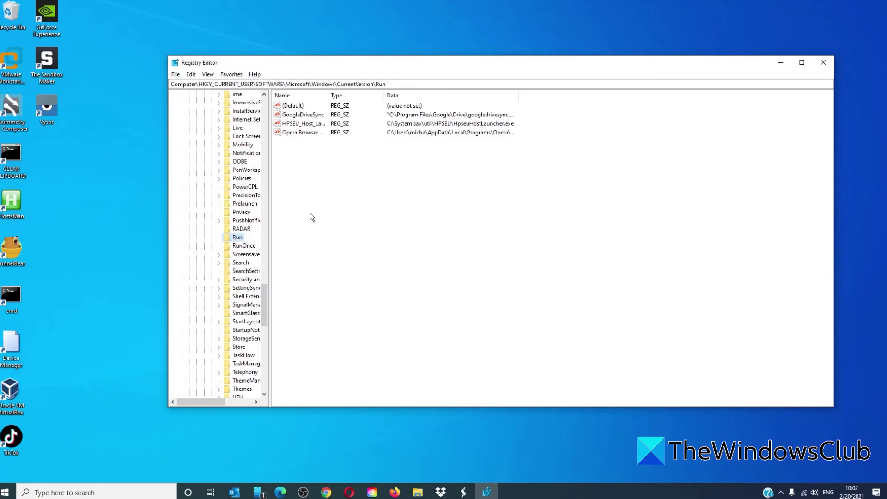
# Create a new string value, New Value #1, in HKEY_CURRENT_USER's Run key.
pyautogui.rightClick(321, 179)
pyautogui.moveTo(329, 185)
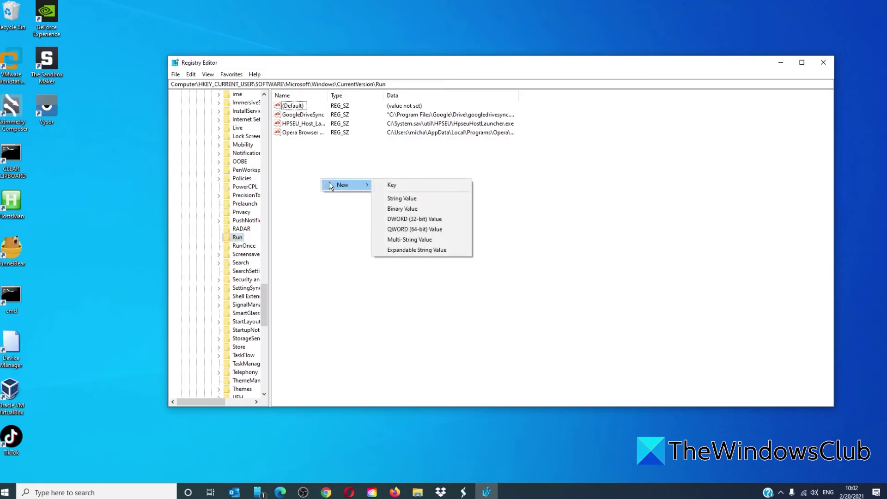
pyautogui.click(403, 196)
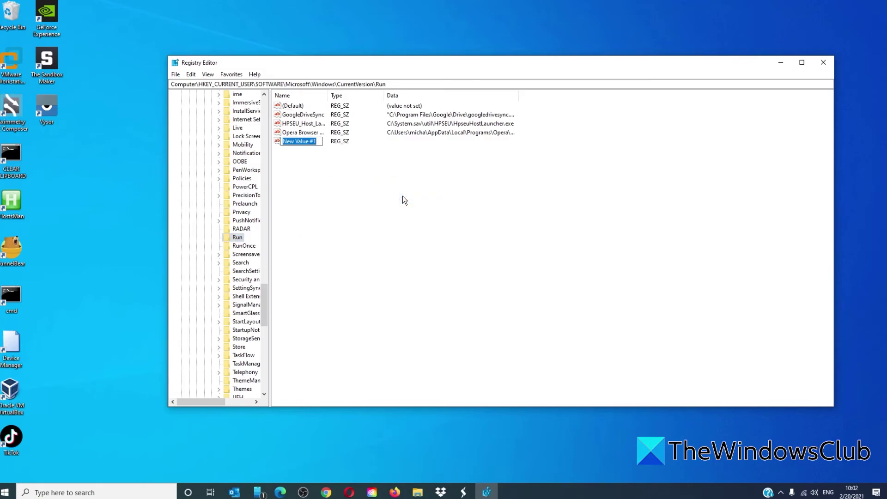